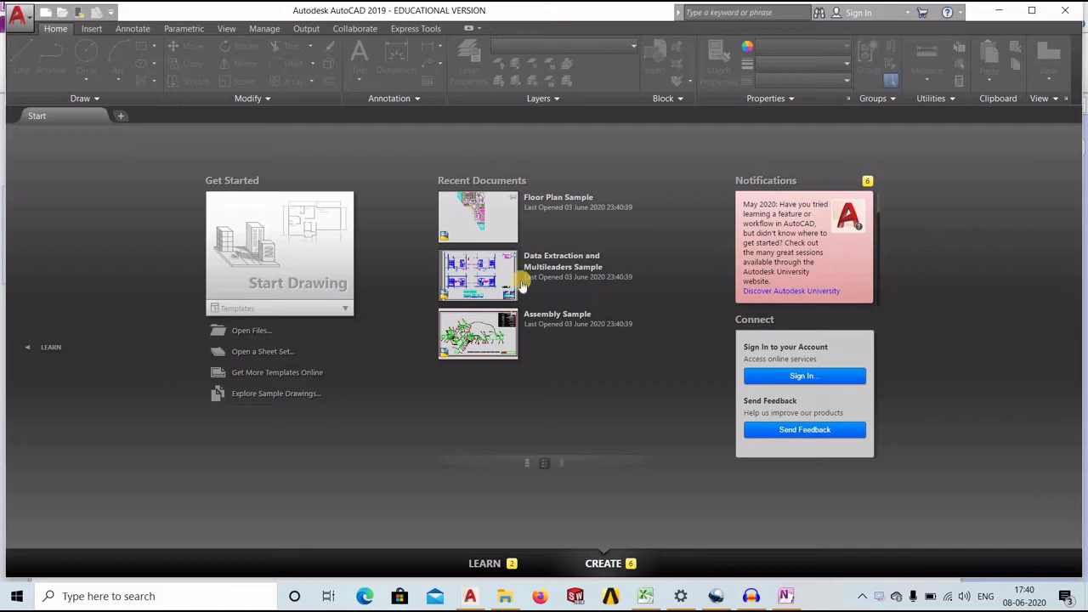
Minimize AutoCAD, OneNote and the OpenShot editor to reach the desktop, then restore AutoCAD 2019
left_click(1000, 17)
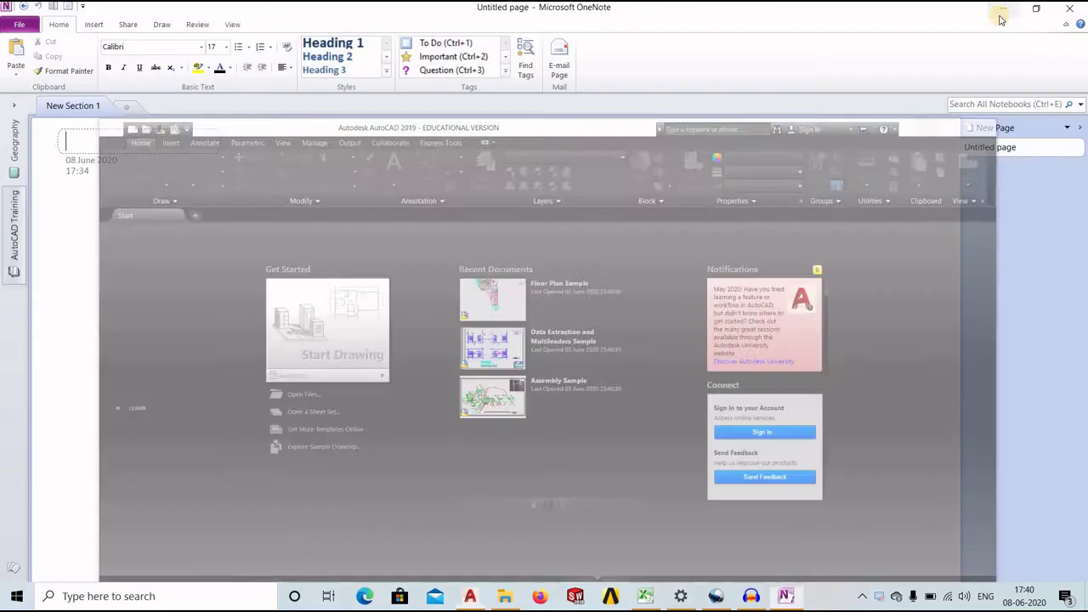
left_click(998, 10)
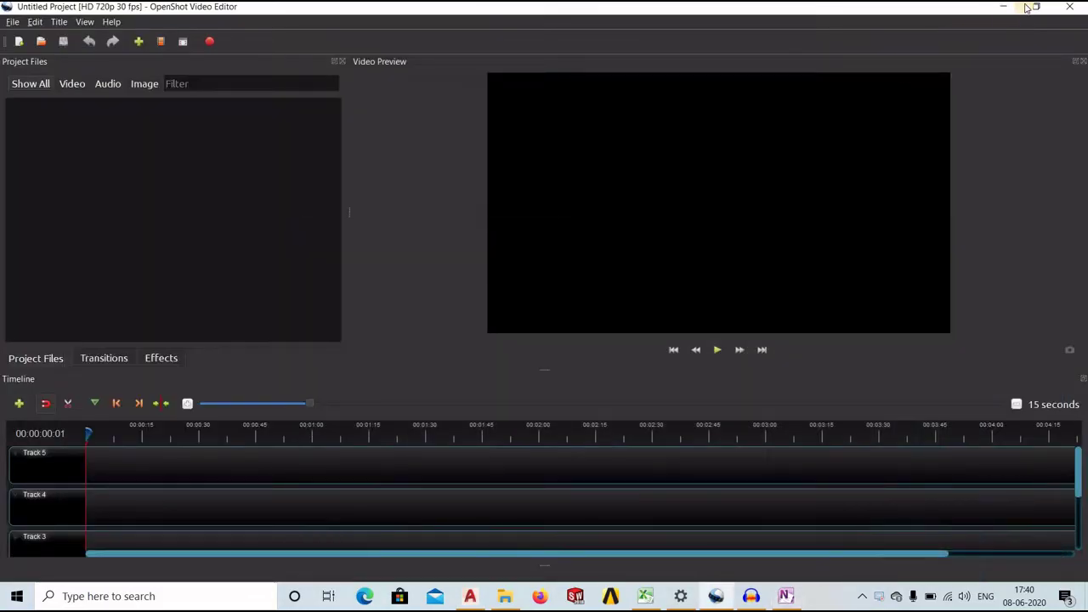
left_click(1003, 7)
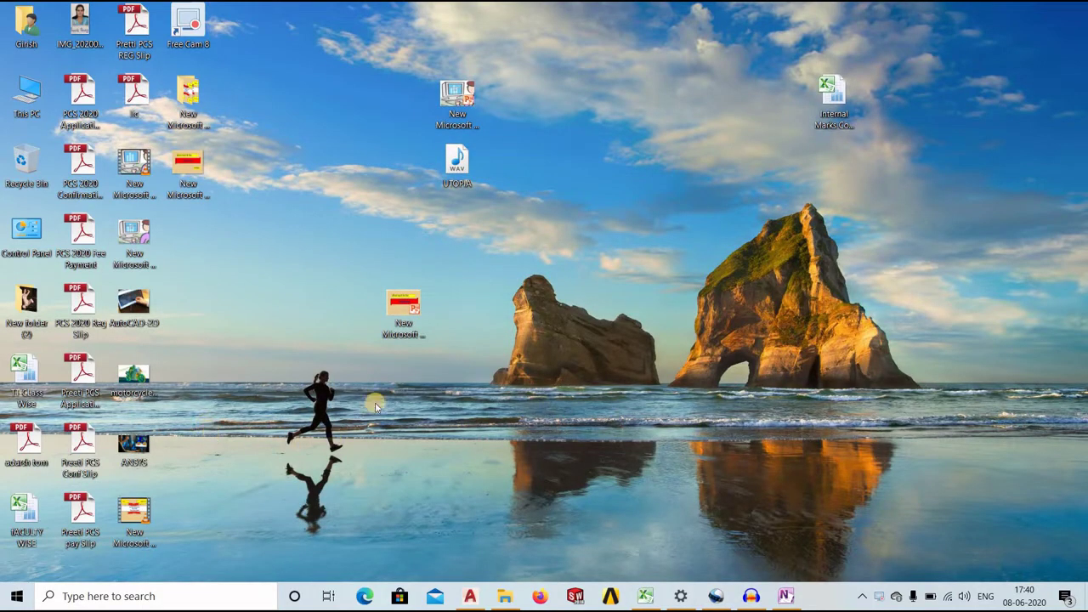
left_click(470, 600)
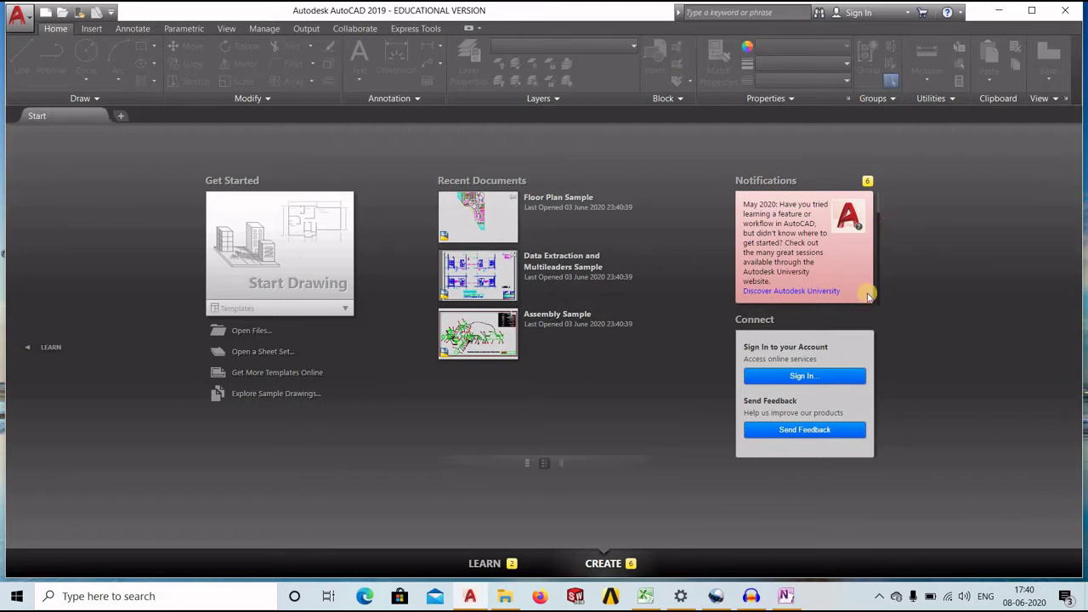
Bring the untitled OneNote page in New Section 1 to the front
left_click(785, 596)
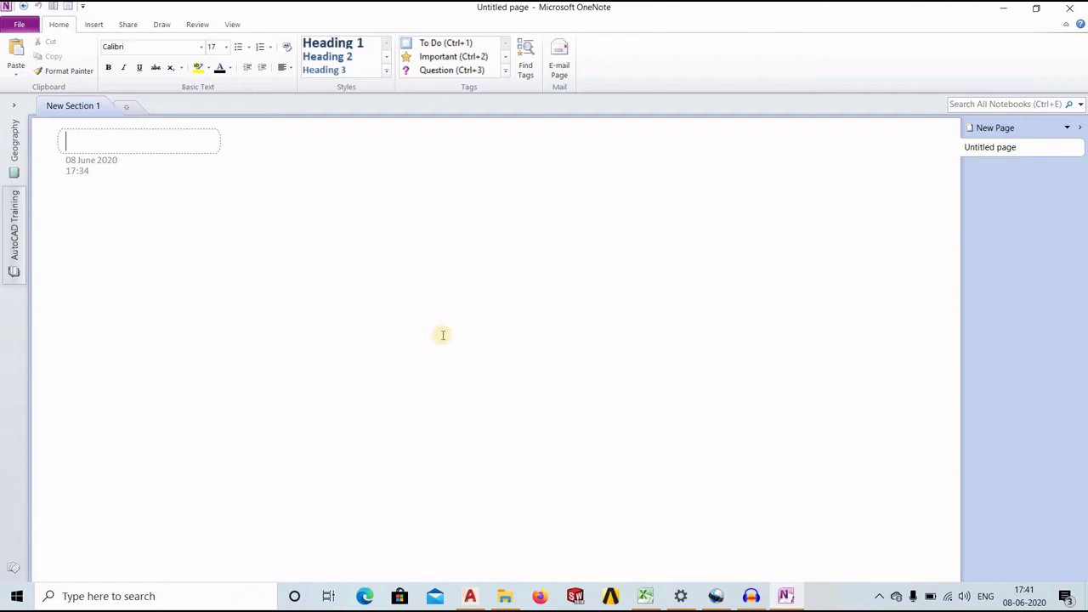
Return to the AutoCAD 2019 Start screen with its recent sample drawings
left_click(470, 594)
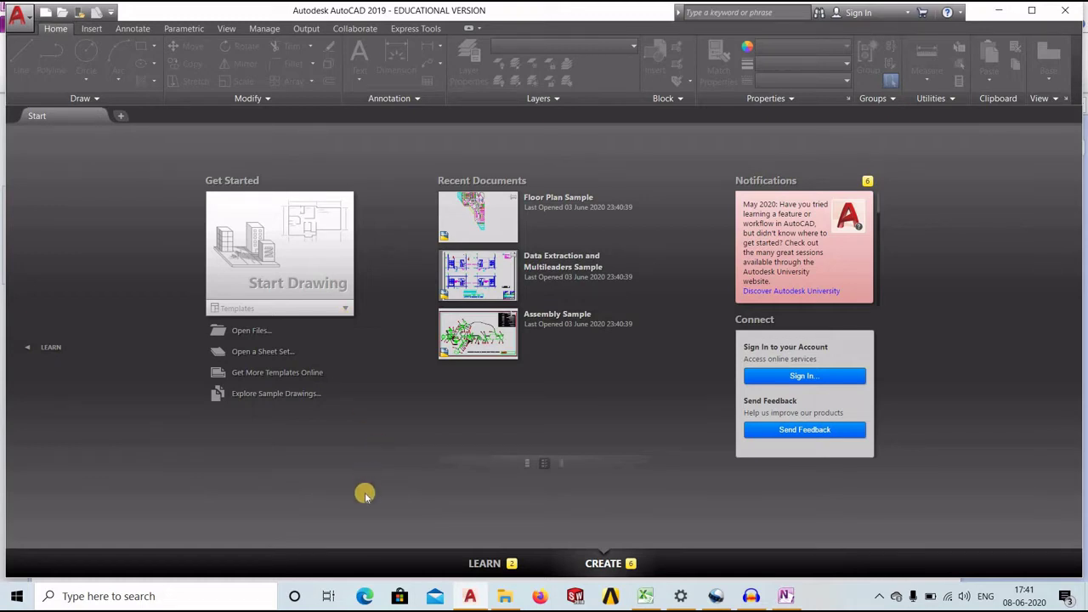
Open a new blank drawing, Drawing1.dwg, from the Start Drawing tile
left_click(286, 243)
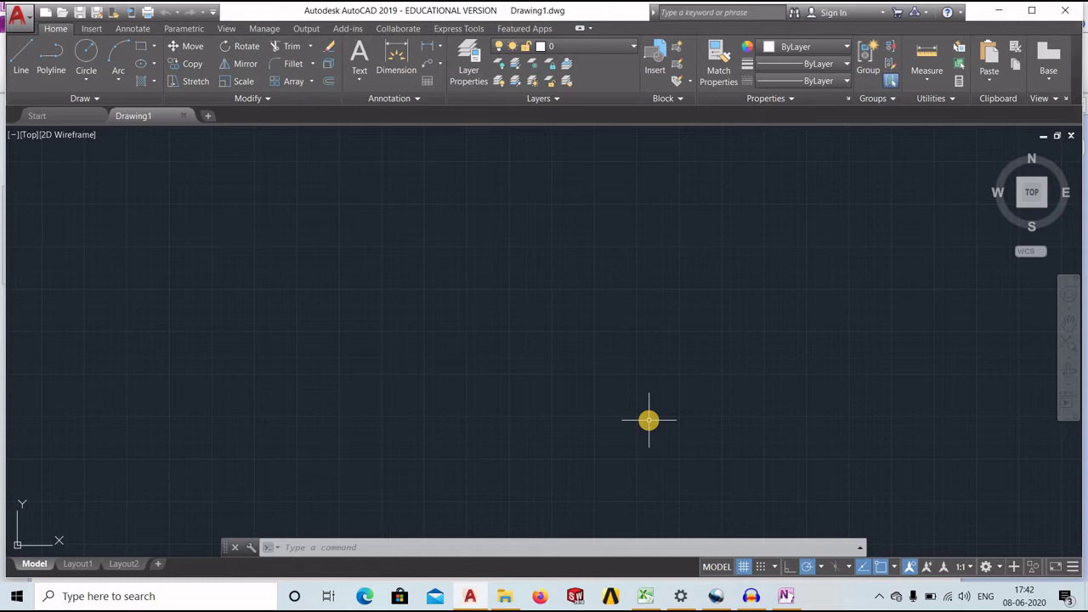
In OneNote, start a note below the page title with font size 26
left_click(786, 596)
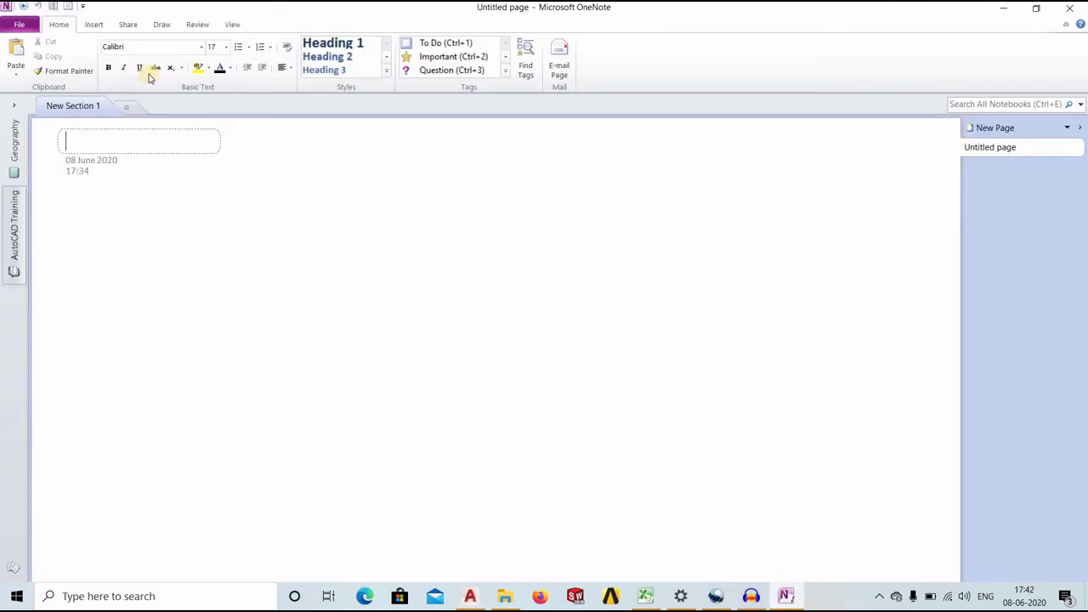
key("Return")
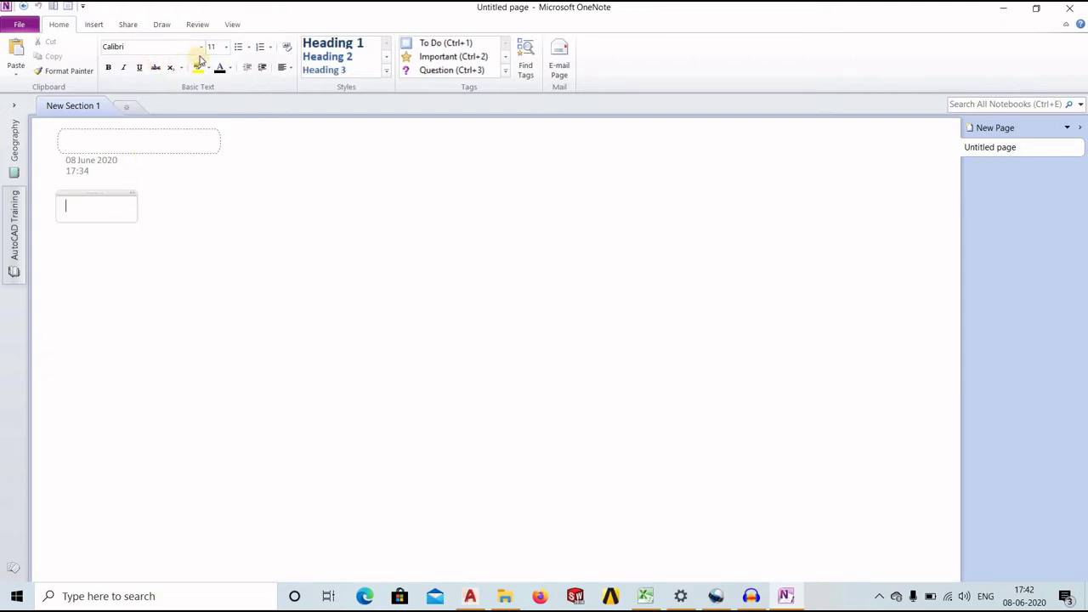
left_click(225, 49)
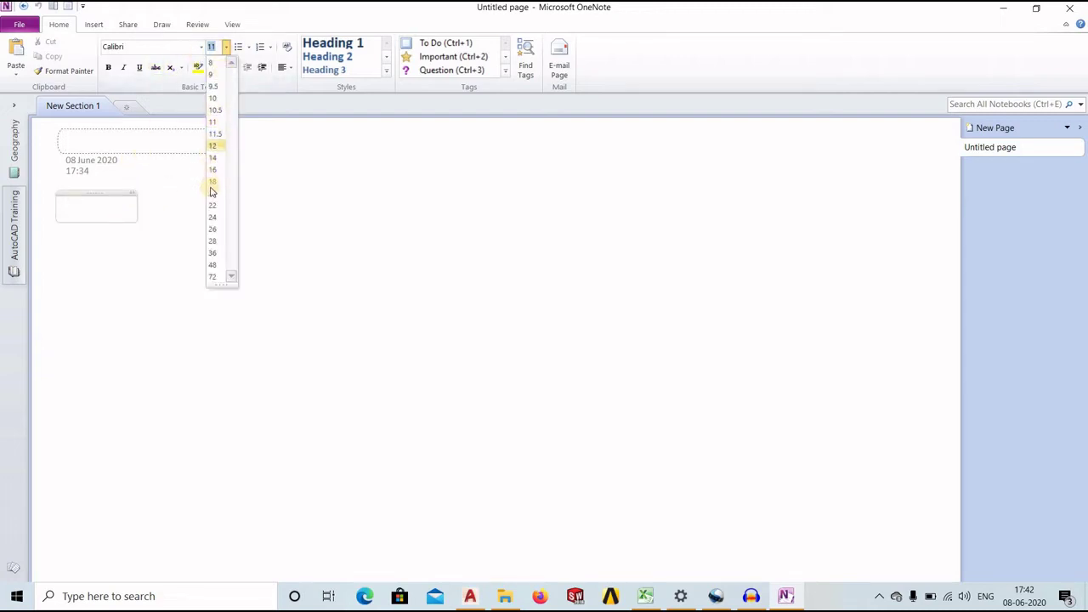
left_click(213, 229)
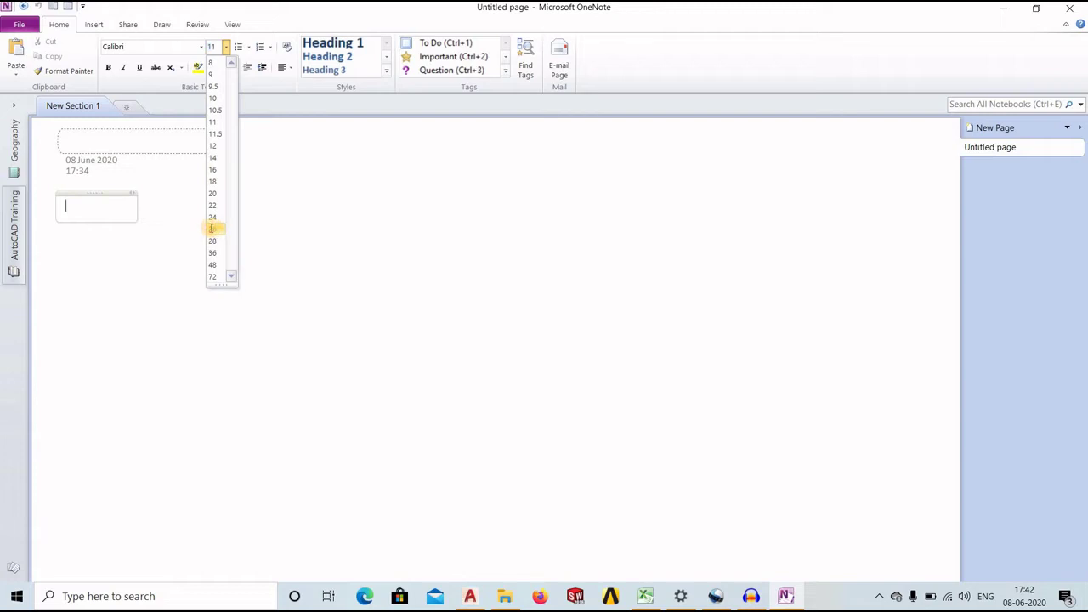
Type the heading '1.Resetting Autocad- All of you get Same Interface', then return to AutoCAD
type("1.")
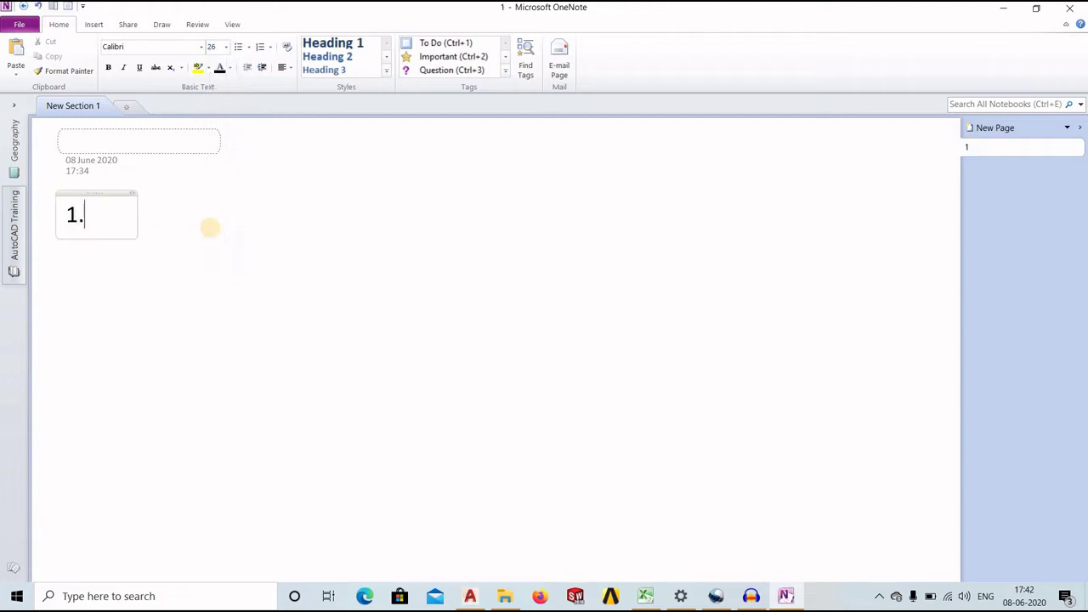
type("Re")
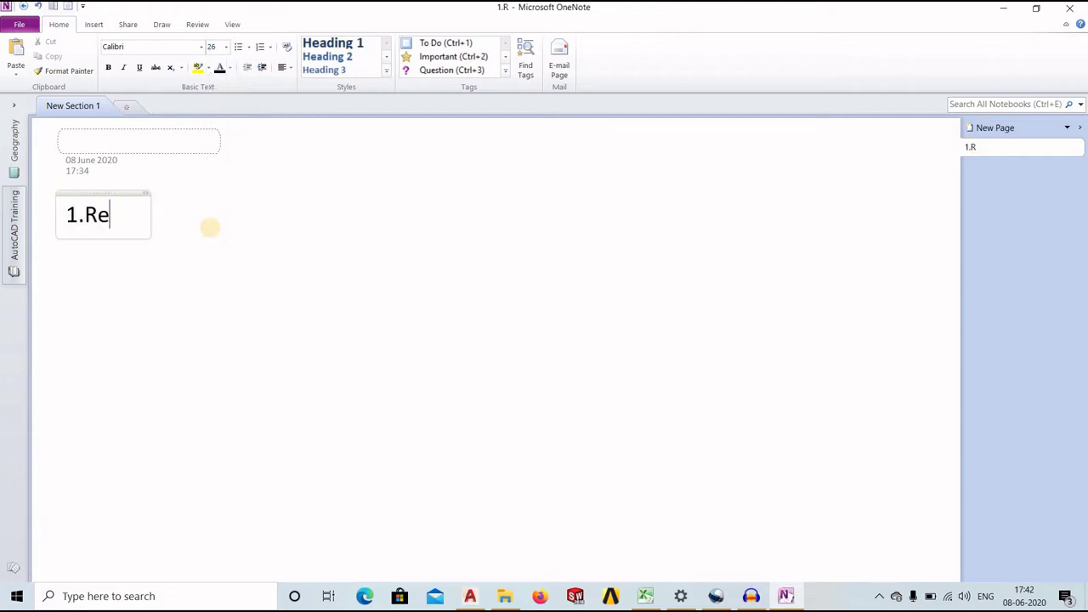
type("sett")
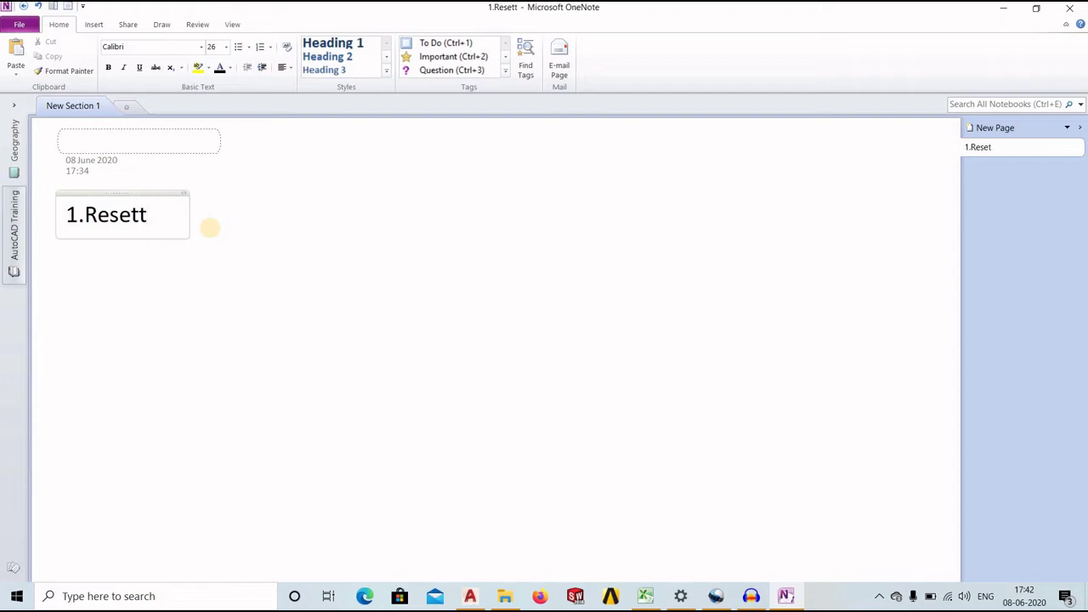
type("ingn")
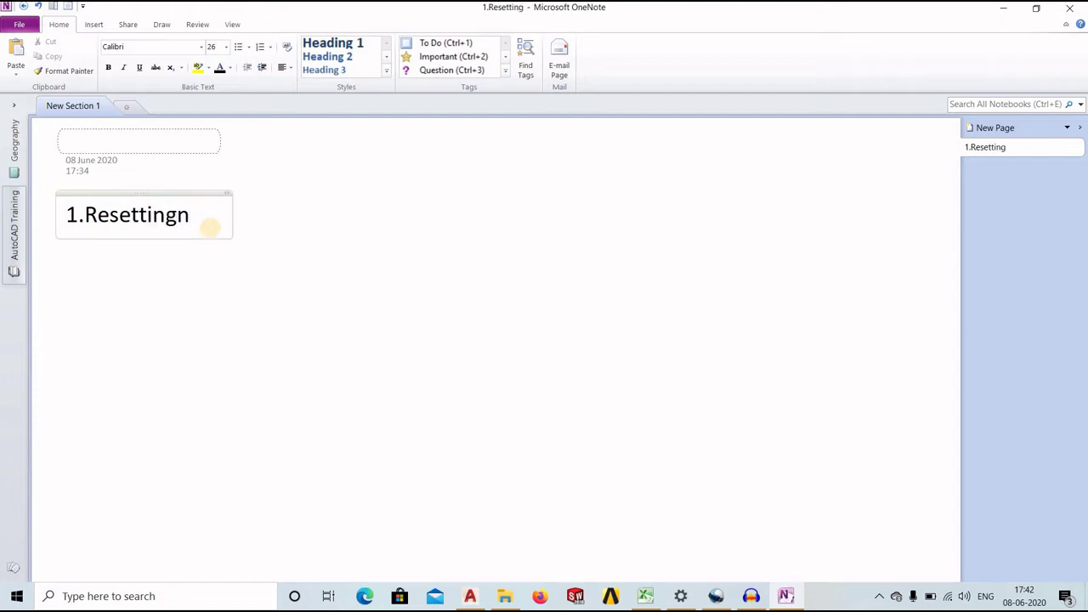
key("BackSpace")
type("Autoc")
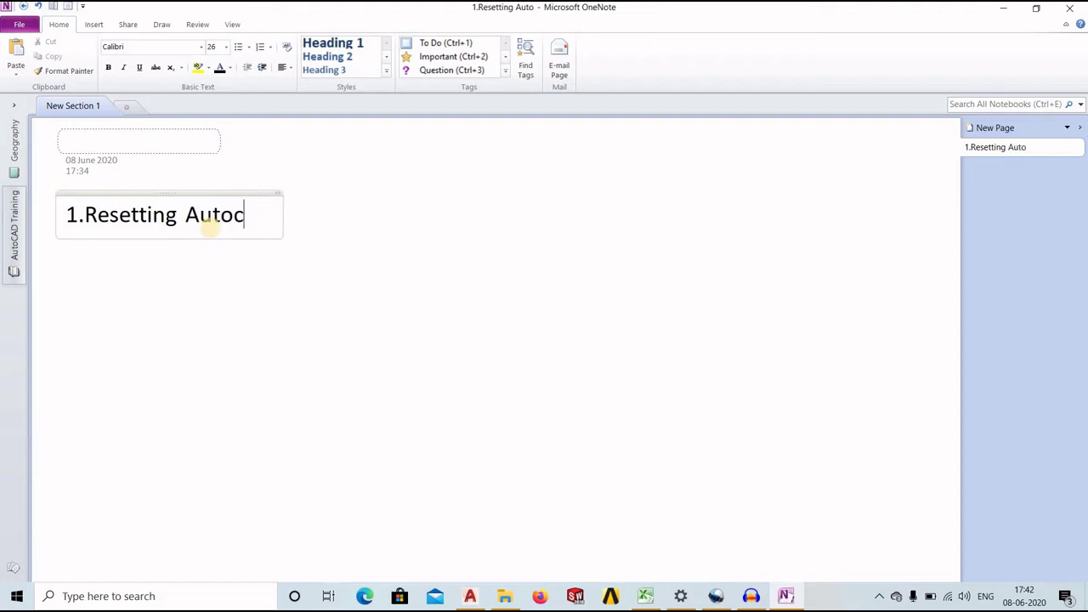
type("ad")
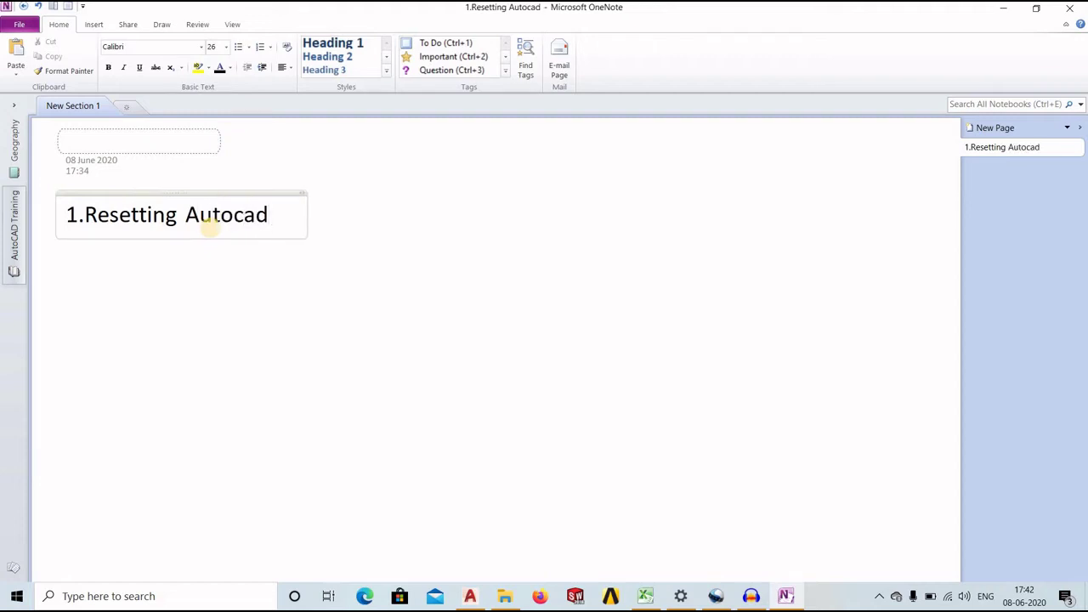
type("-")
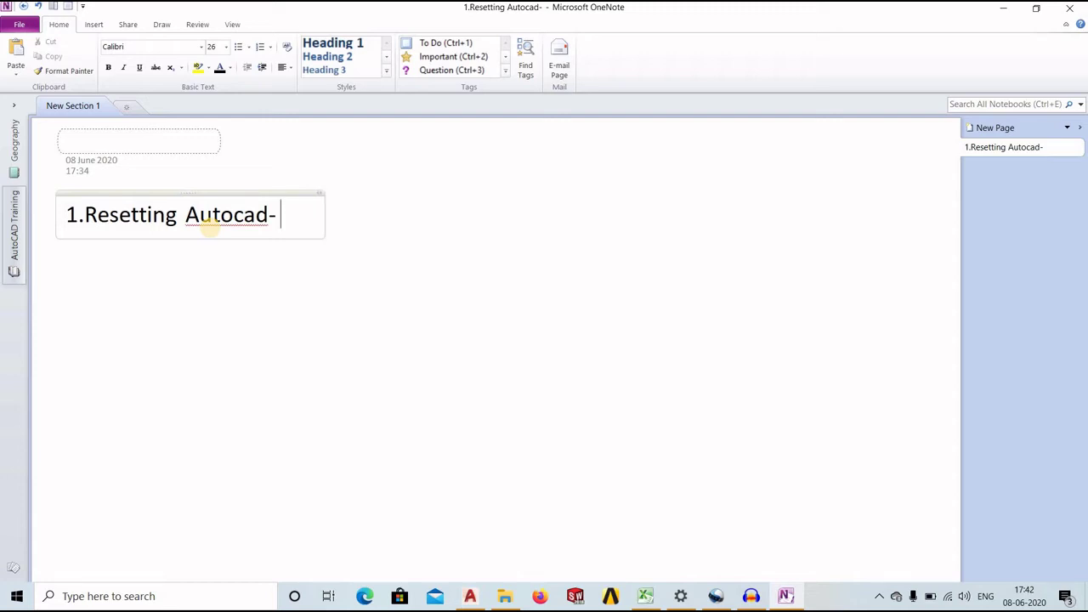
type(" Alll")
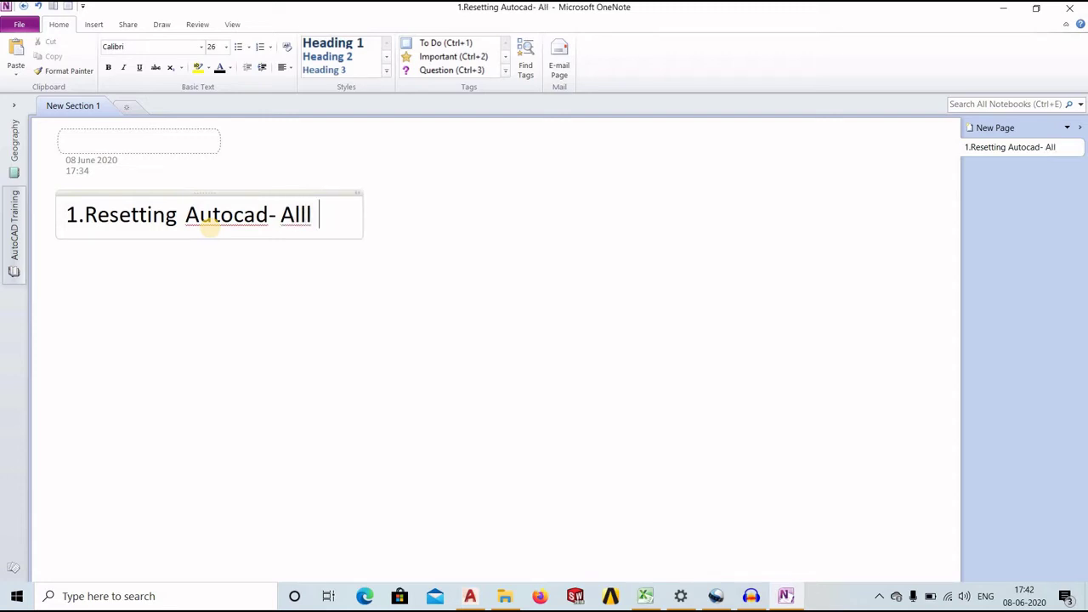
key("BackSpace")
type("of you ")
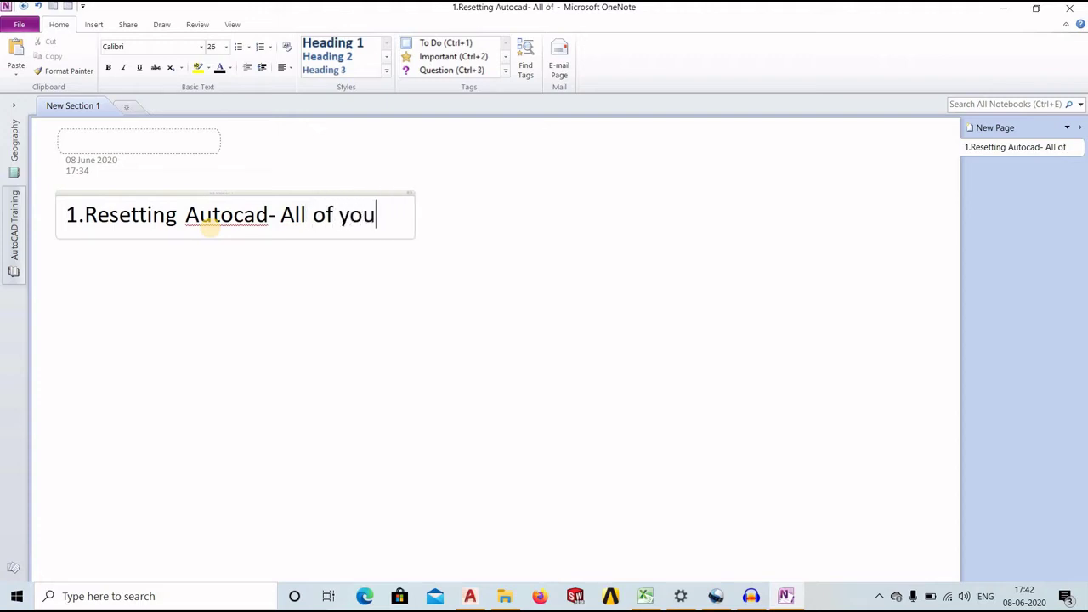
type("get ")
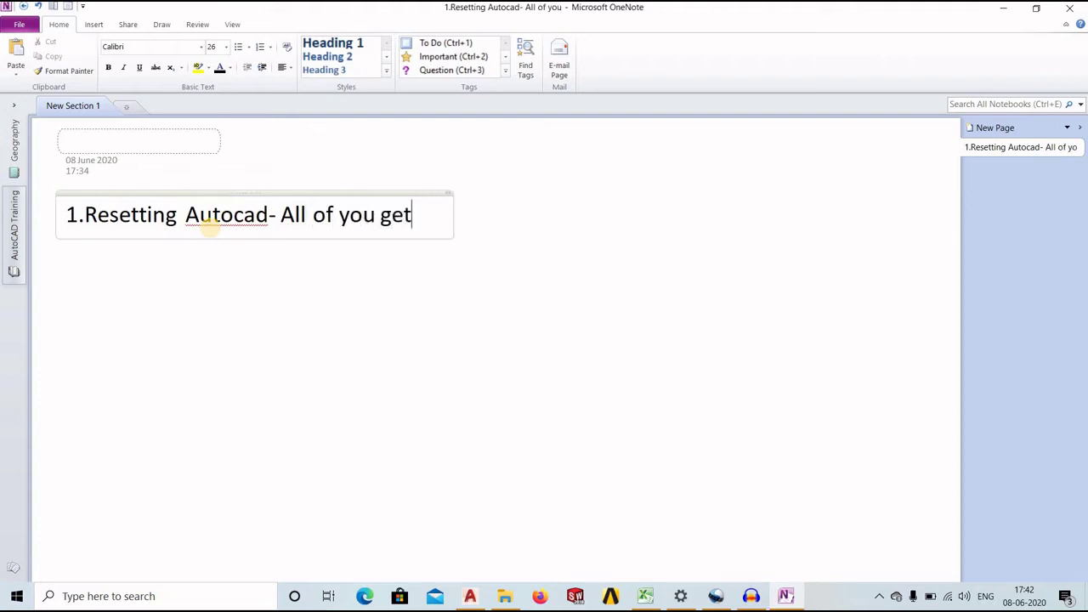
type("Sa")
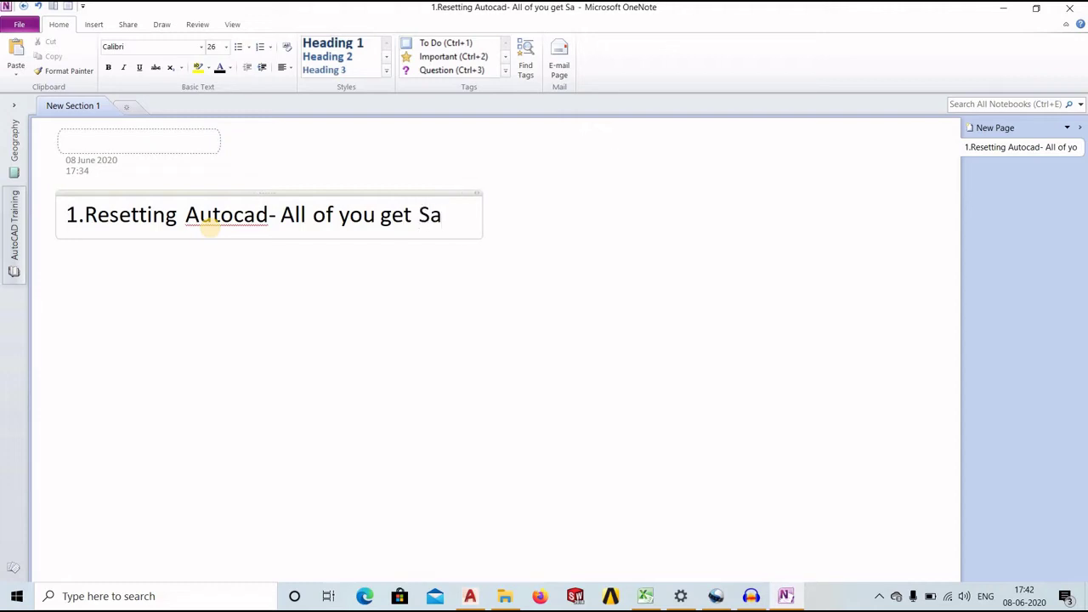
type("me In")
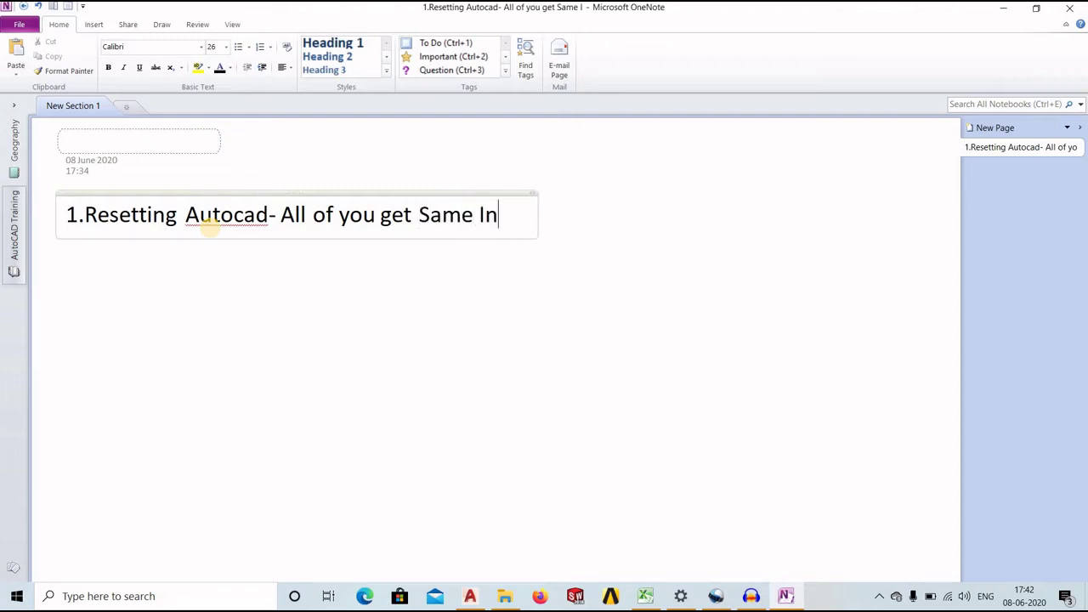
type("terfa")
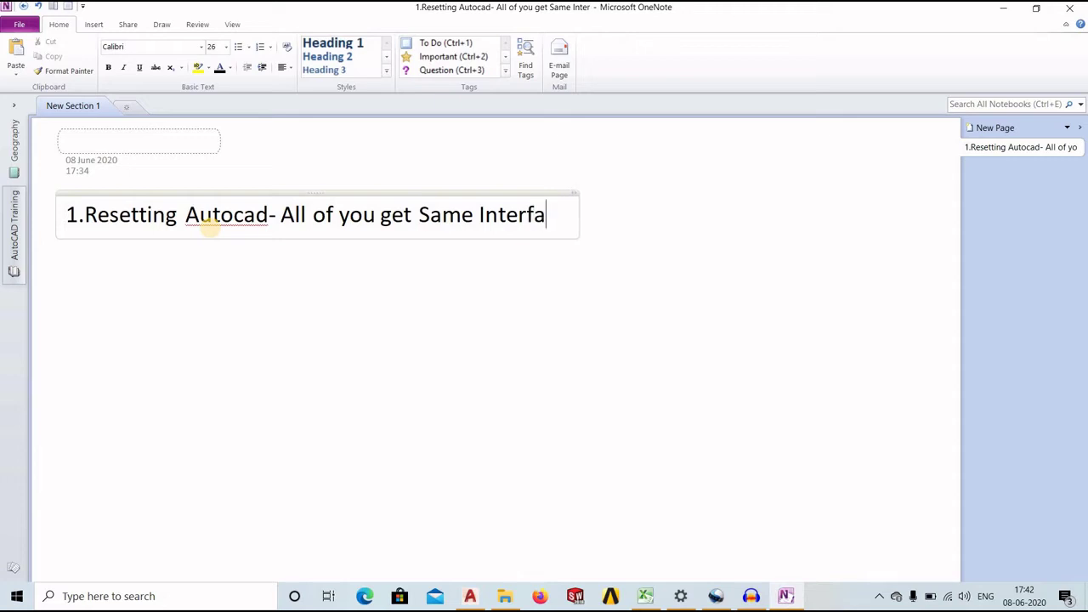
type("ce")
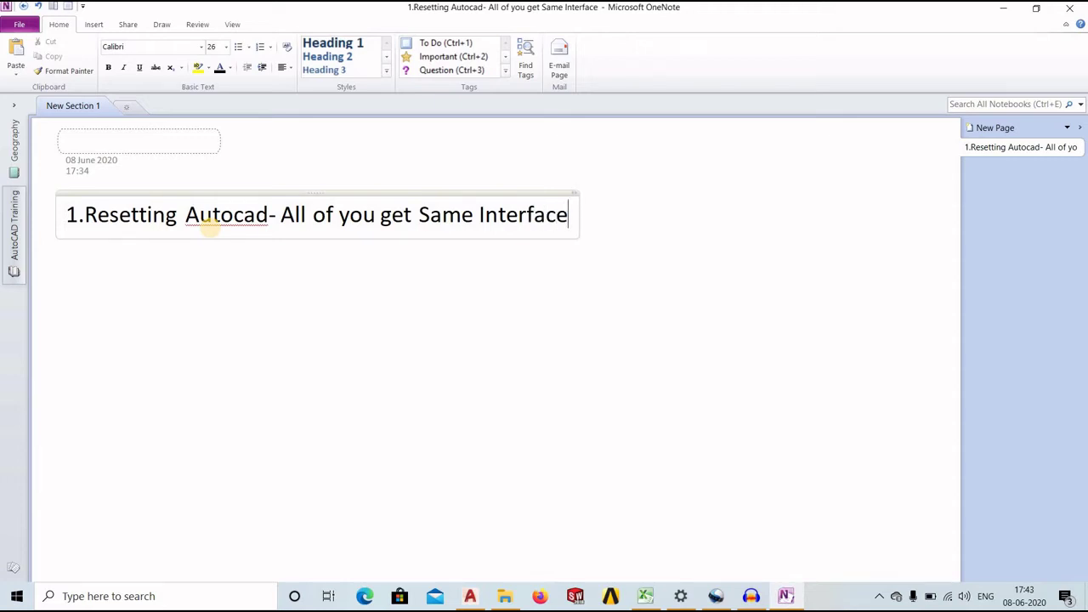
mouse_move(248, 218)
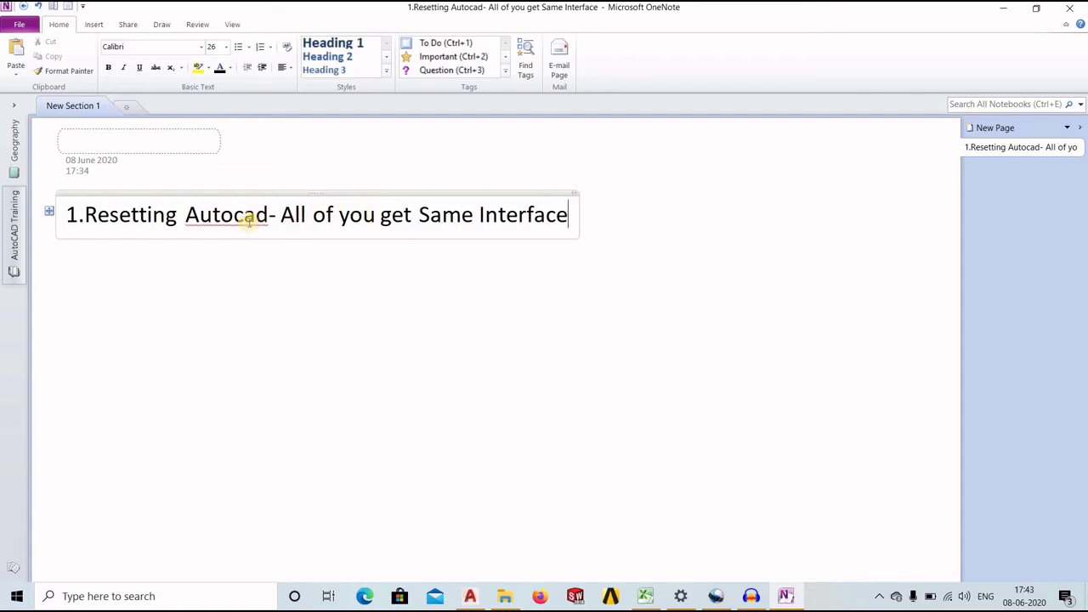
left_click(243, 218)
left_click(469, 596)
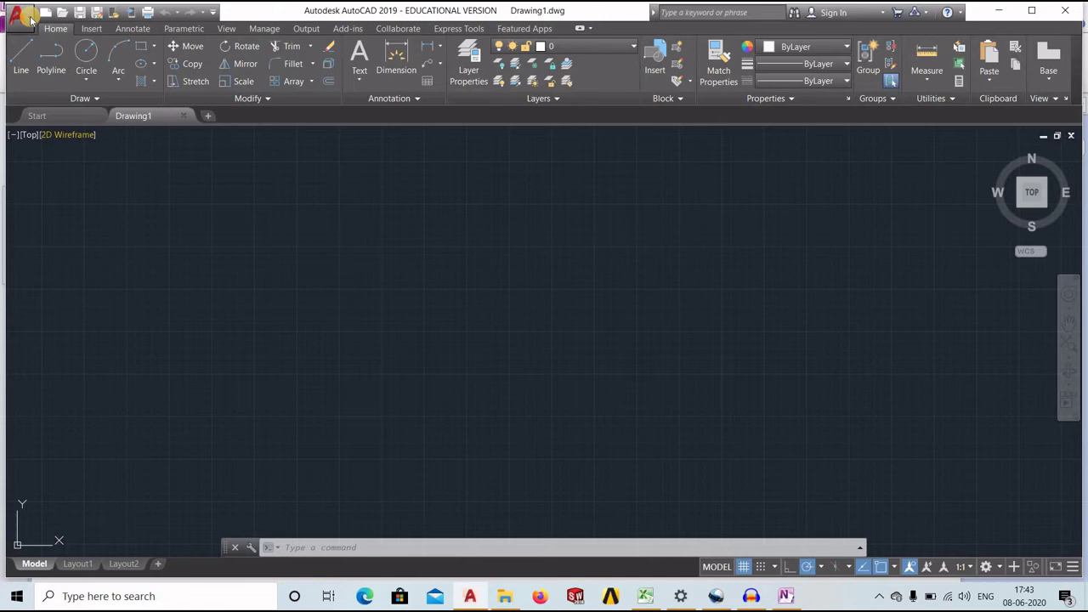
Open AutoCAD's Options dialog on the Profiles tab showing the Unnamed Profile
left_click(31, 17)
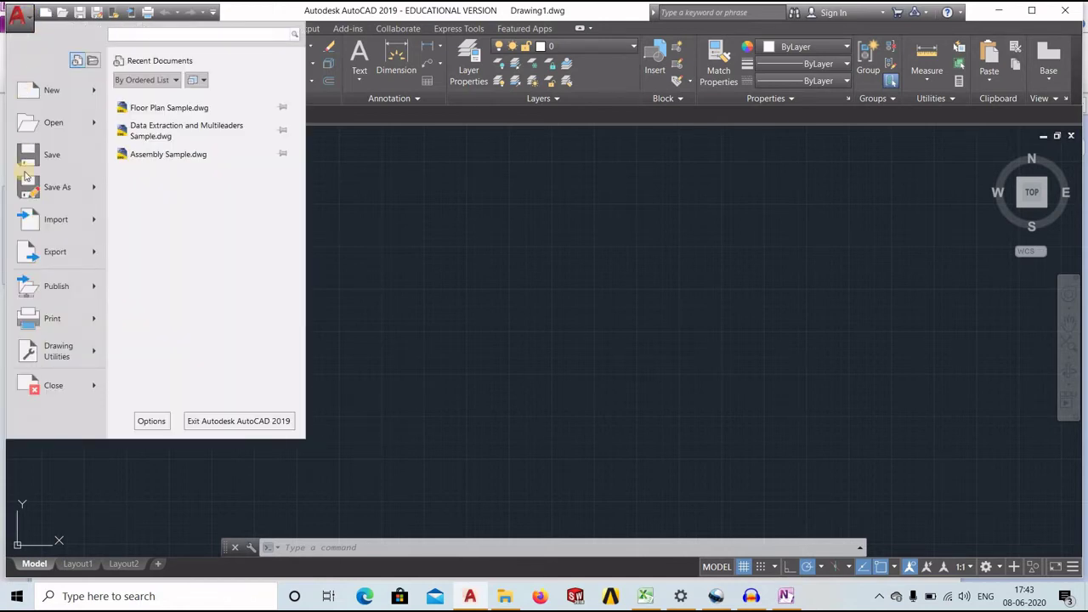
left_click(153, 424)
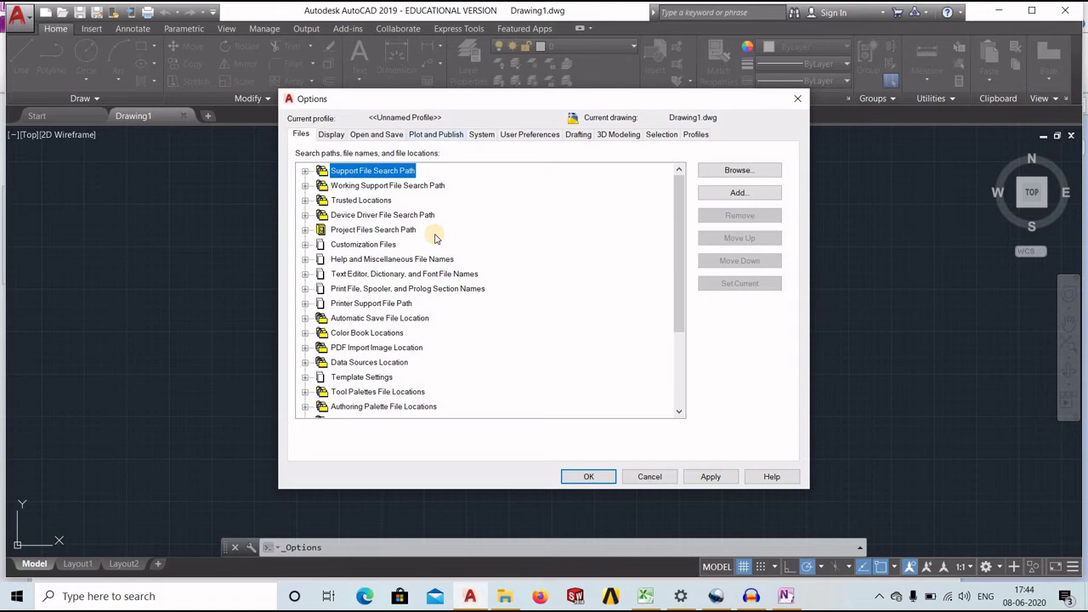
left_click(301, 134)
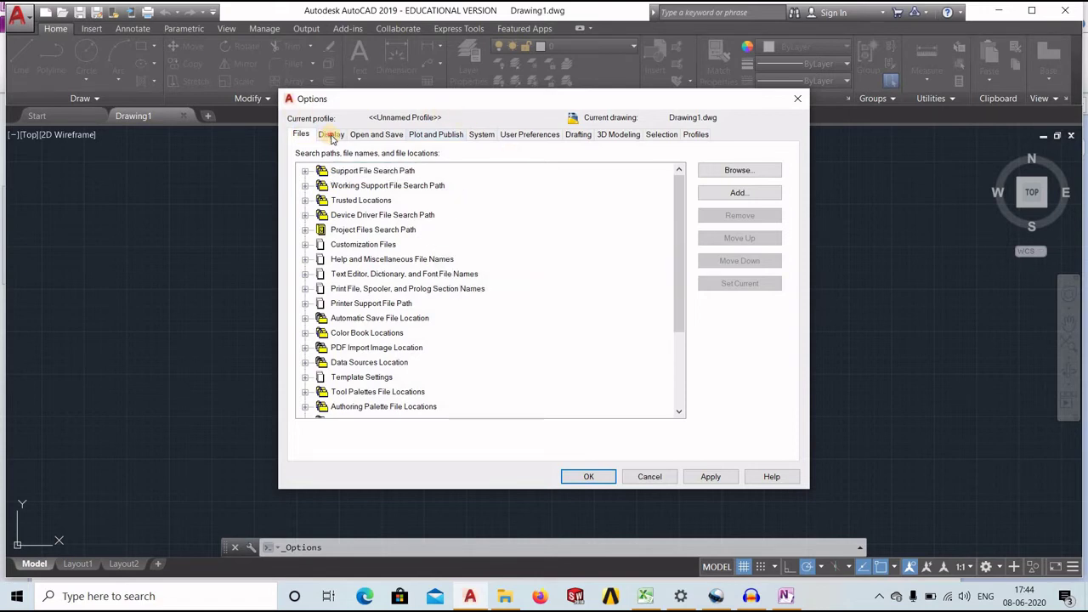
left_click(331, 136)
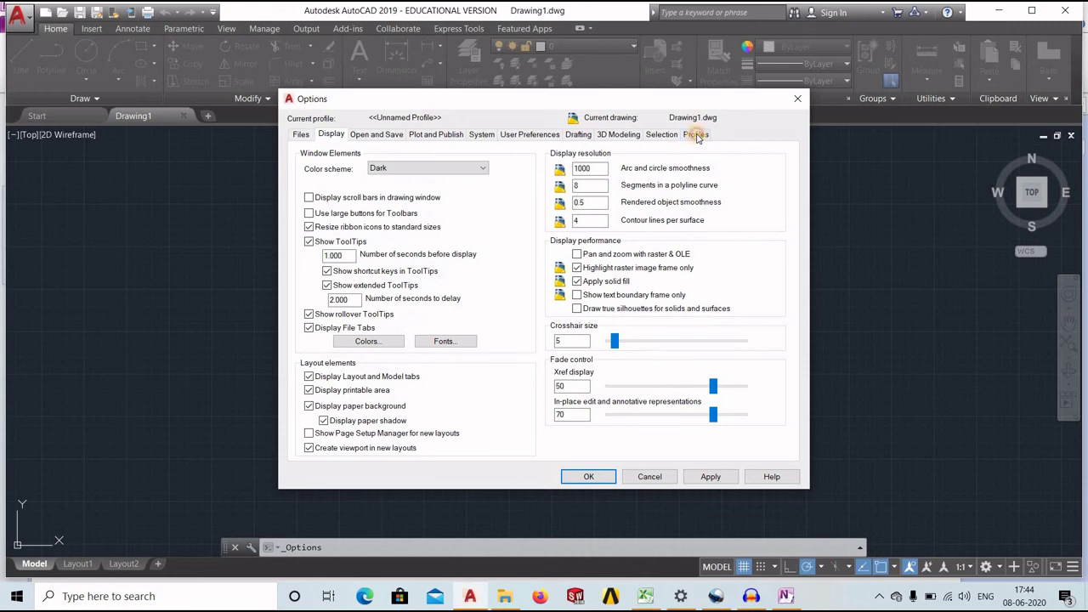
left_click(697, 136)
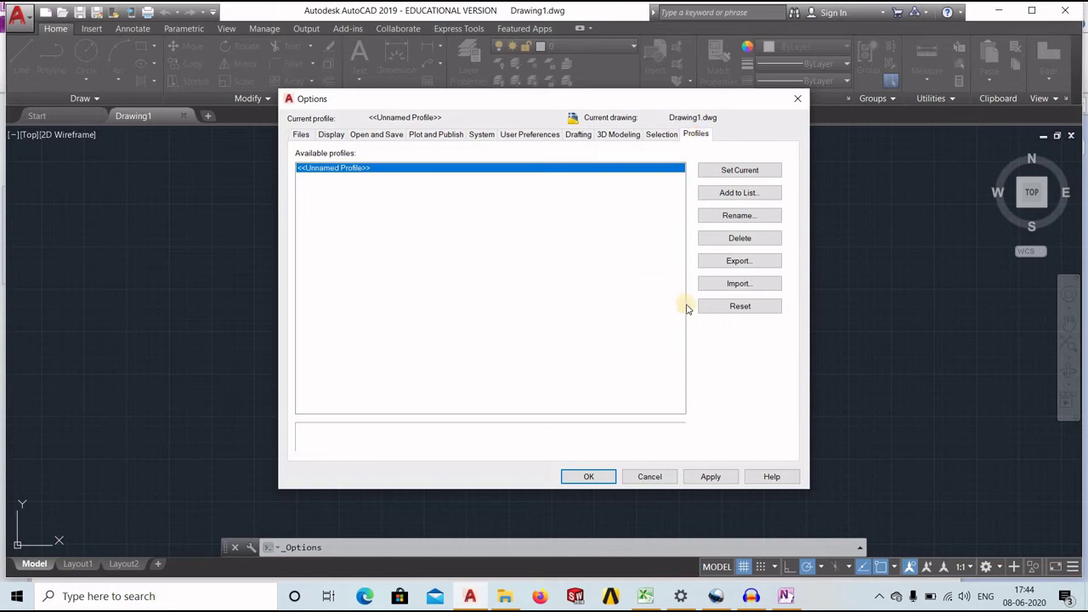
Reset the current profile to system defaults, confirm, and close Options with OK
left_click(745, 310)
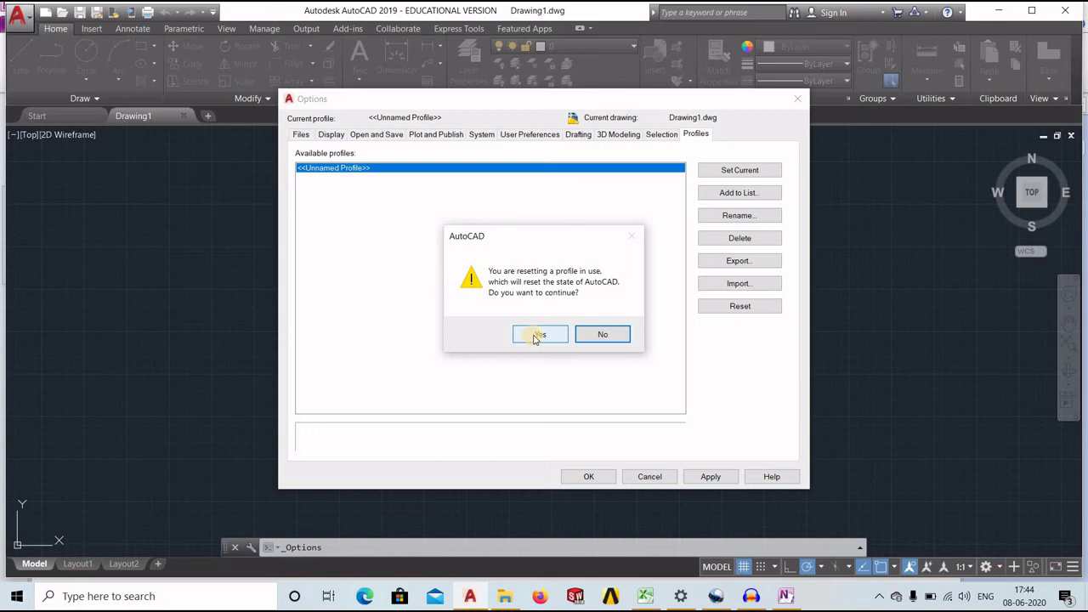
left_click(535, 337)
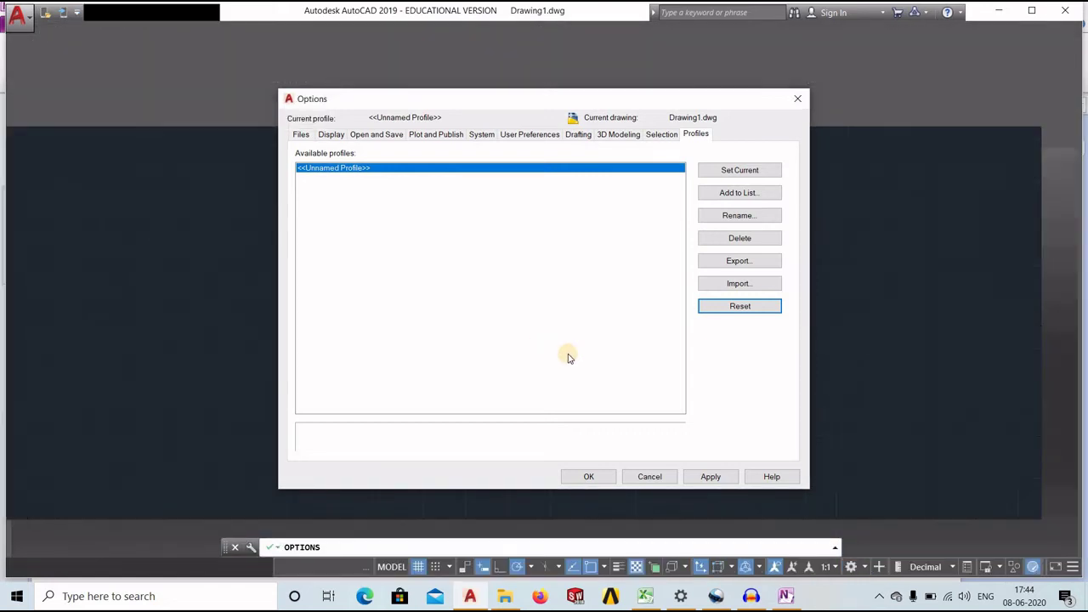
left_click(588, 478)
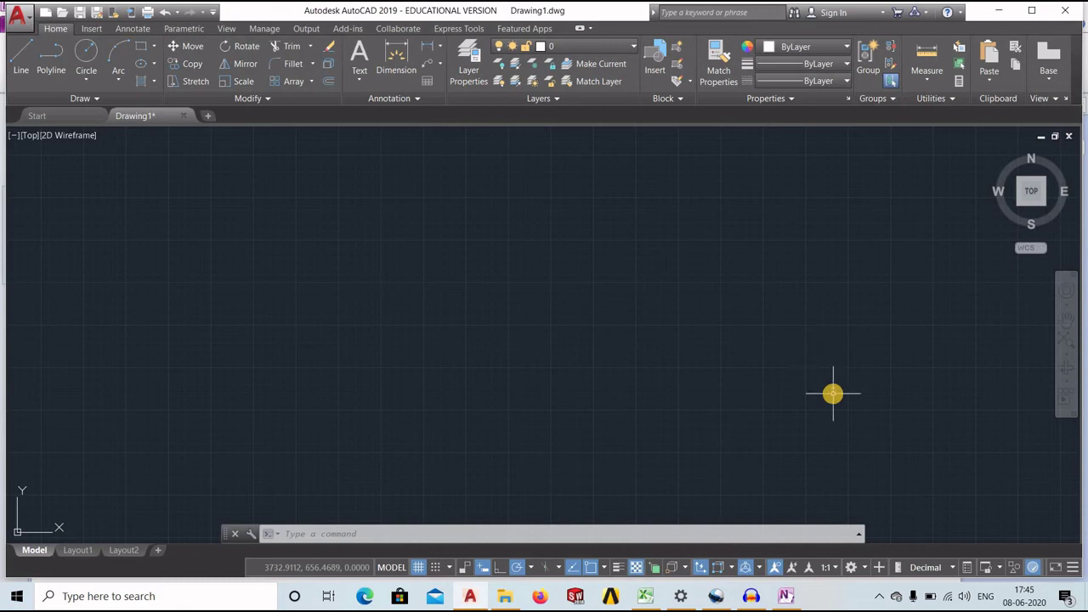
Switch the workspace to 3D Basics, then to 3D Modeling
left_click(860, 568)
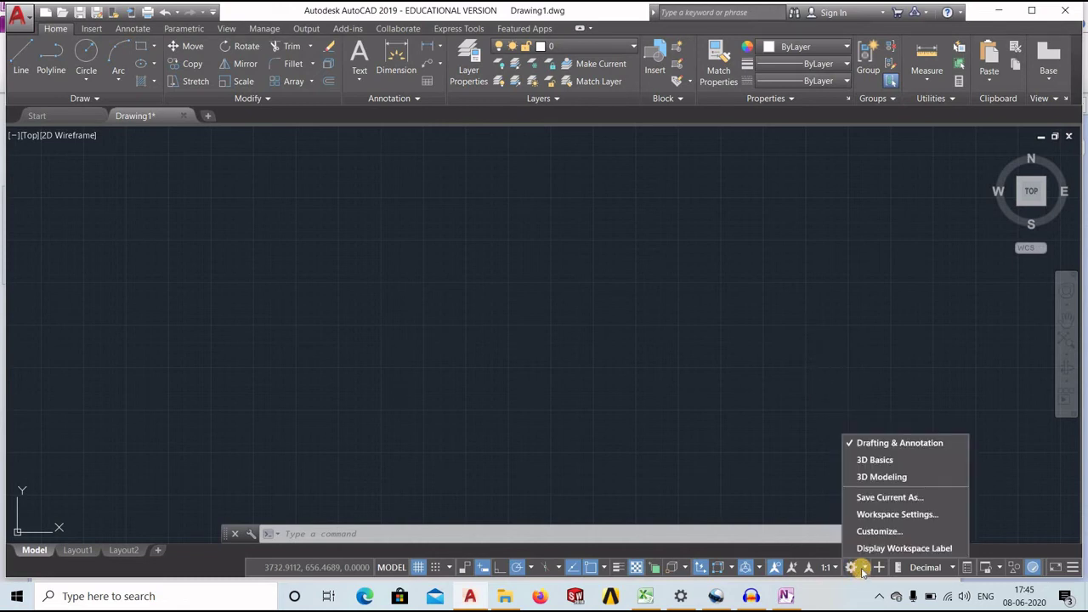
left_click(875, 460)
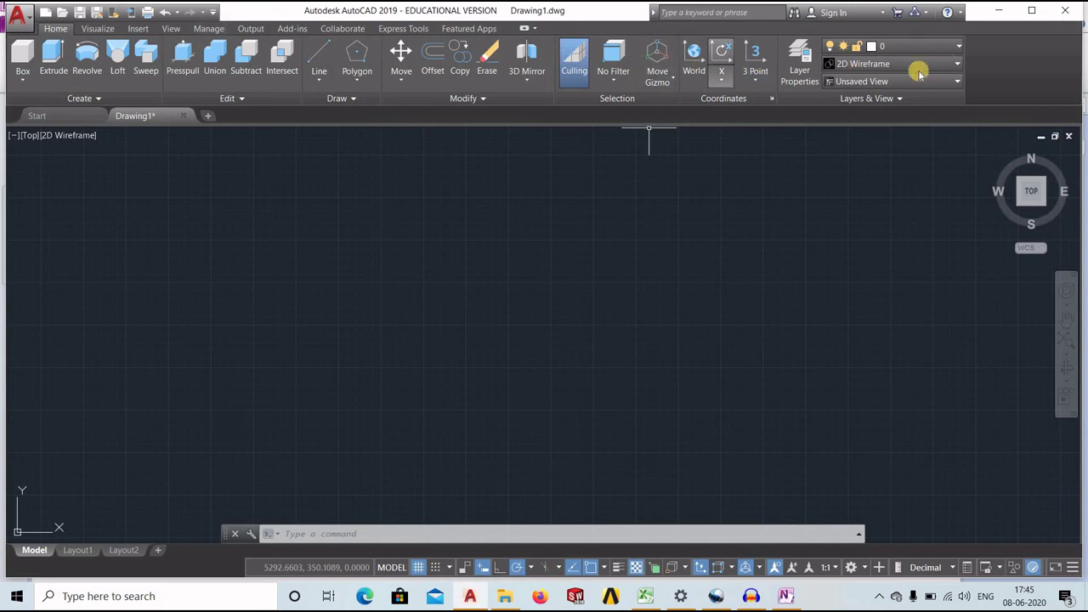
left_click(852, 567)
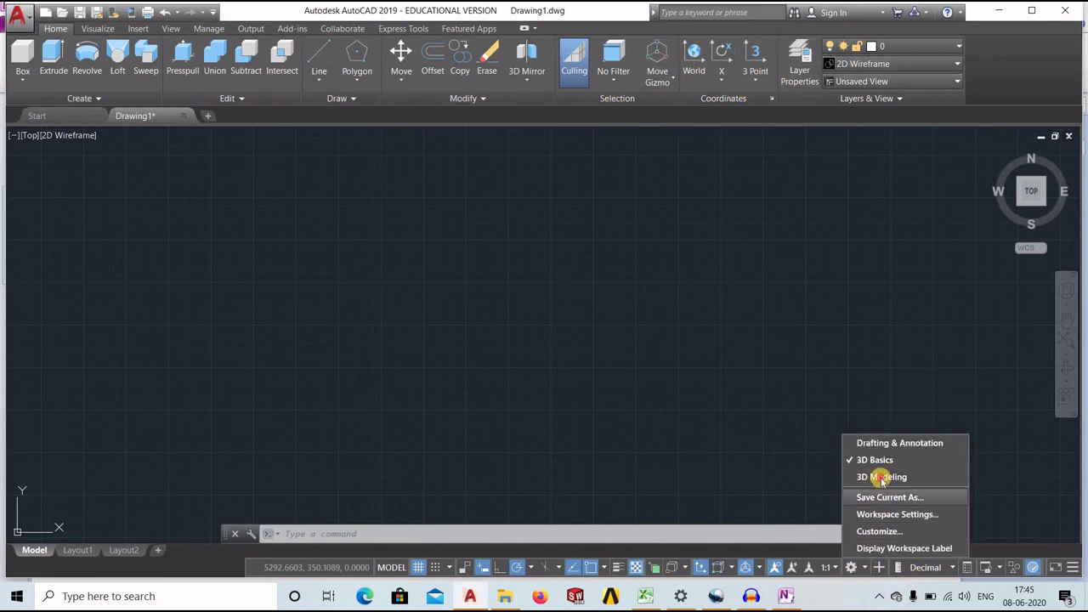
left_click(882, 477)
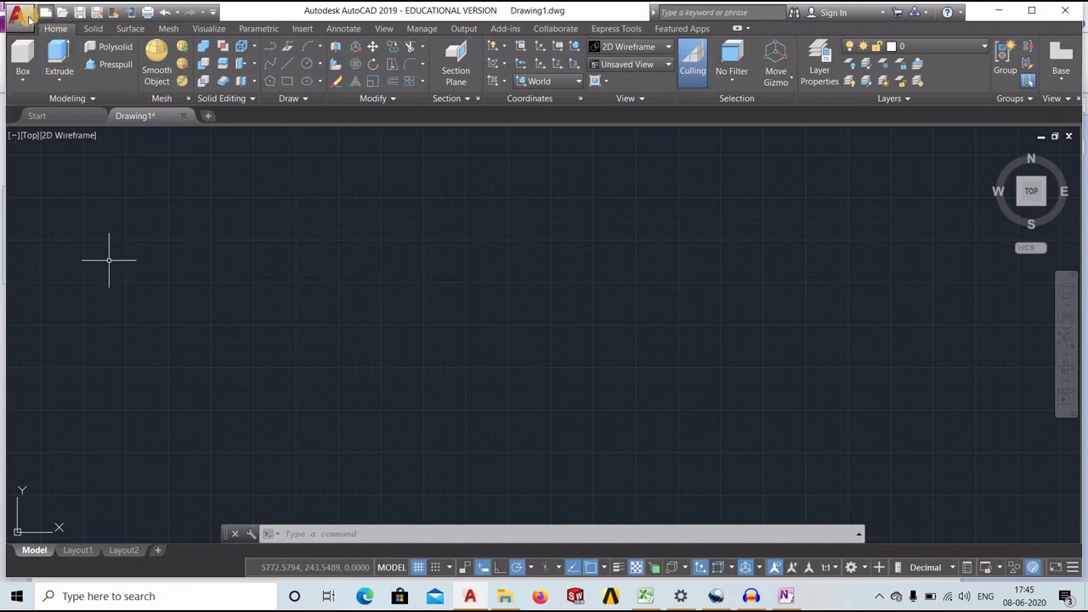
Reset the current profile to system defaults again via Options > Profiles, confirming with Yes and OK
left_click(28, 16)
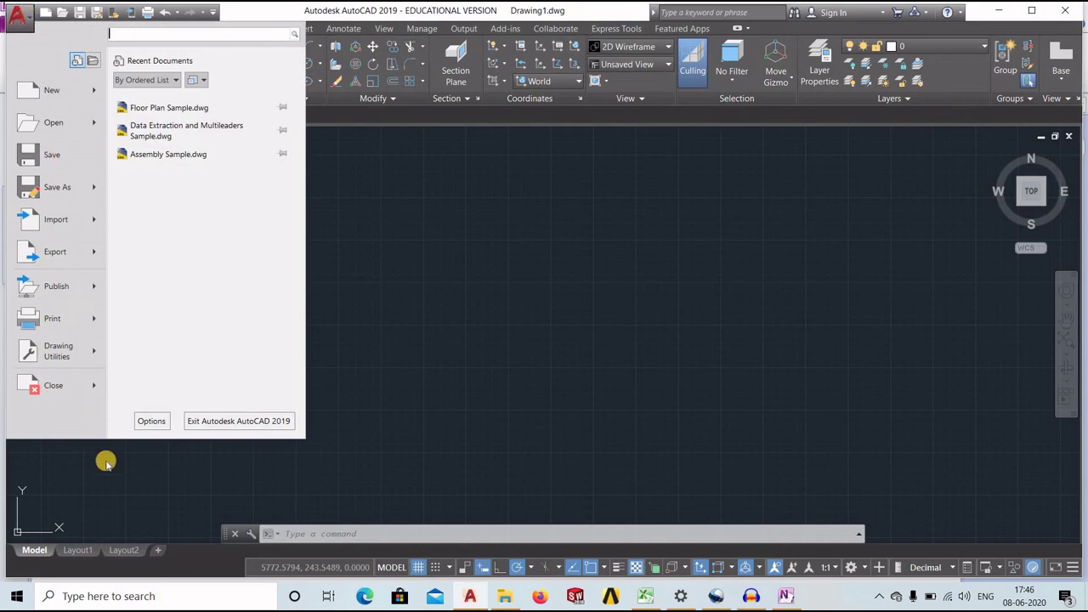
left_click(151, 422)
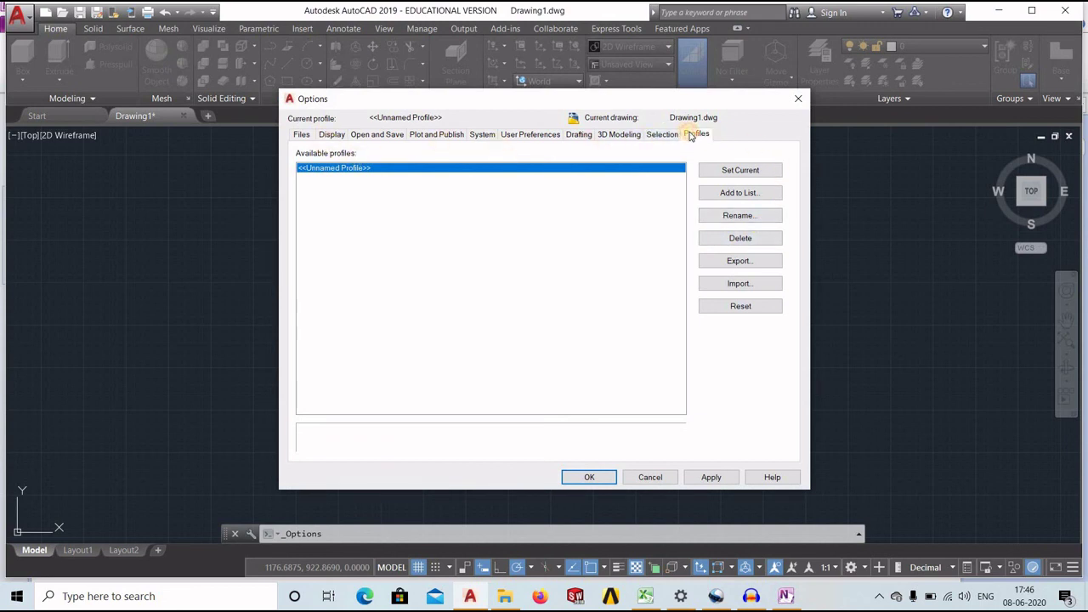
left_click(738, 307)
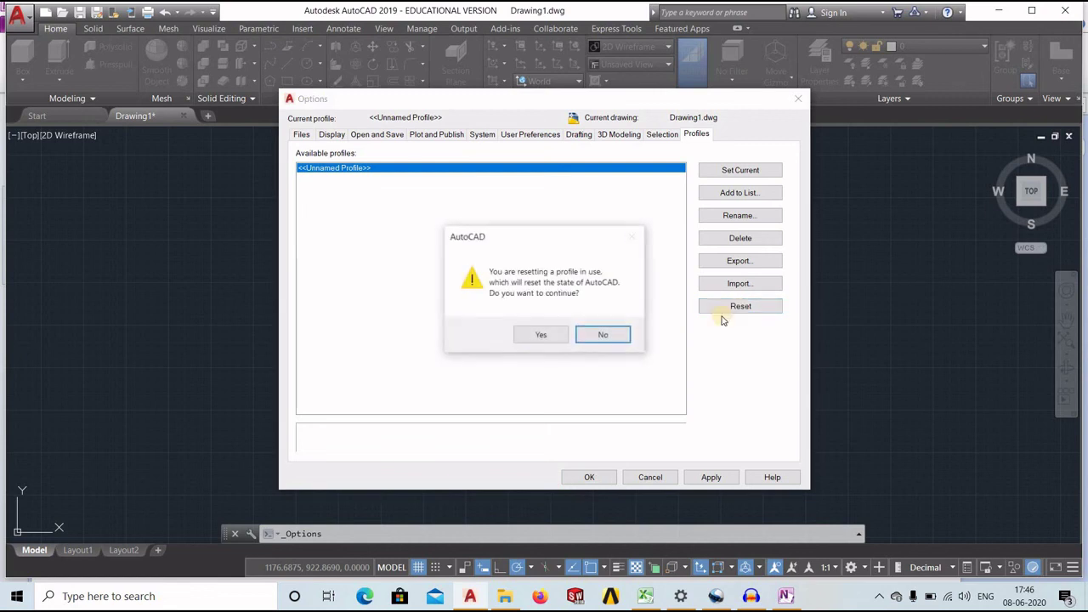
left_click(536, 334)
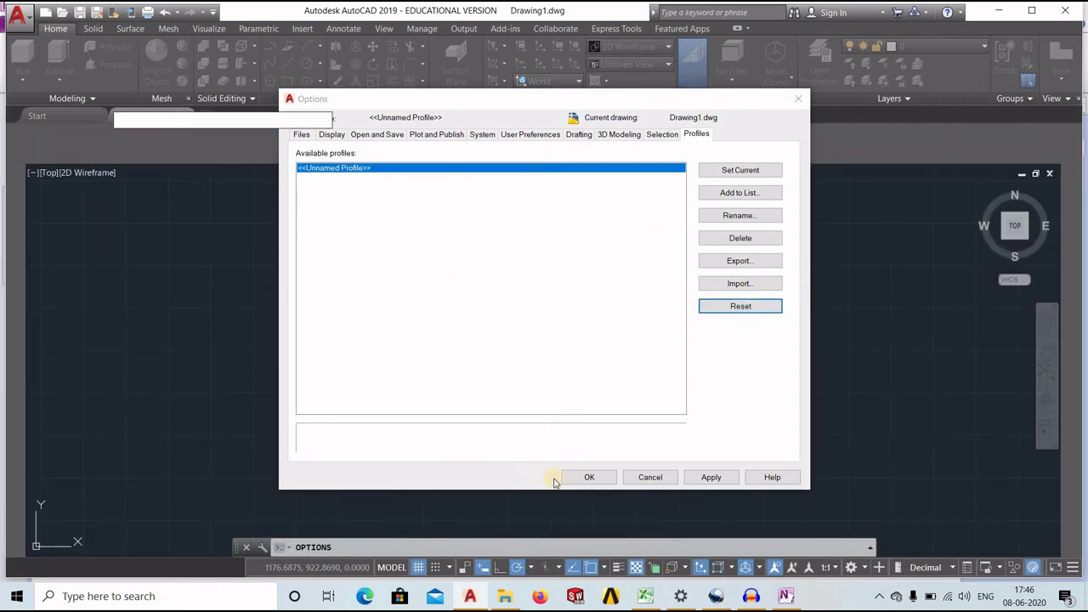
left_click(586, 479)
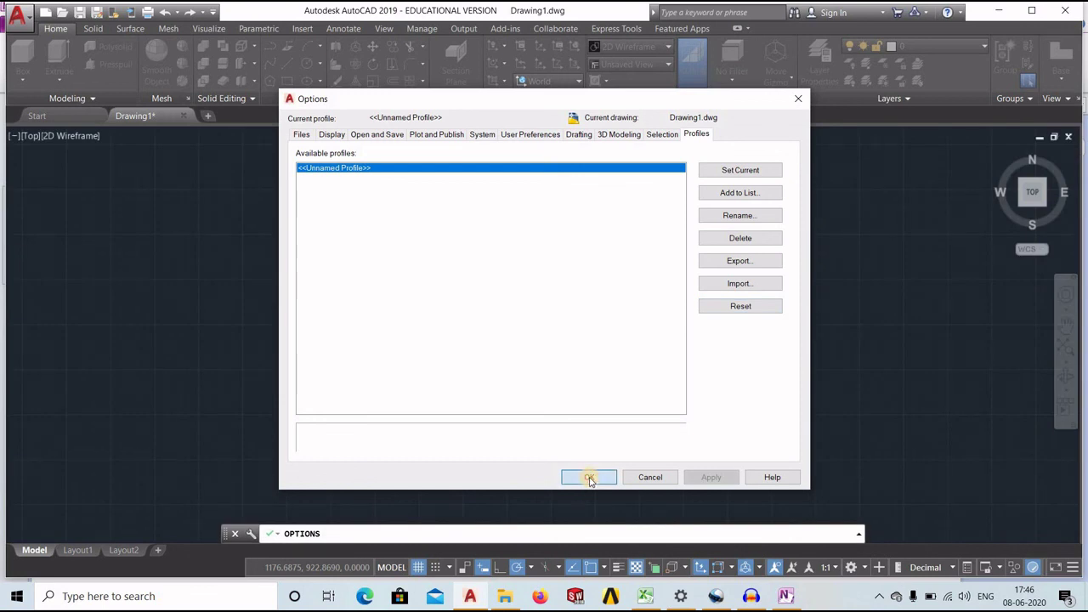